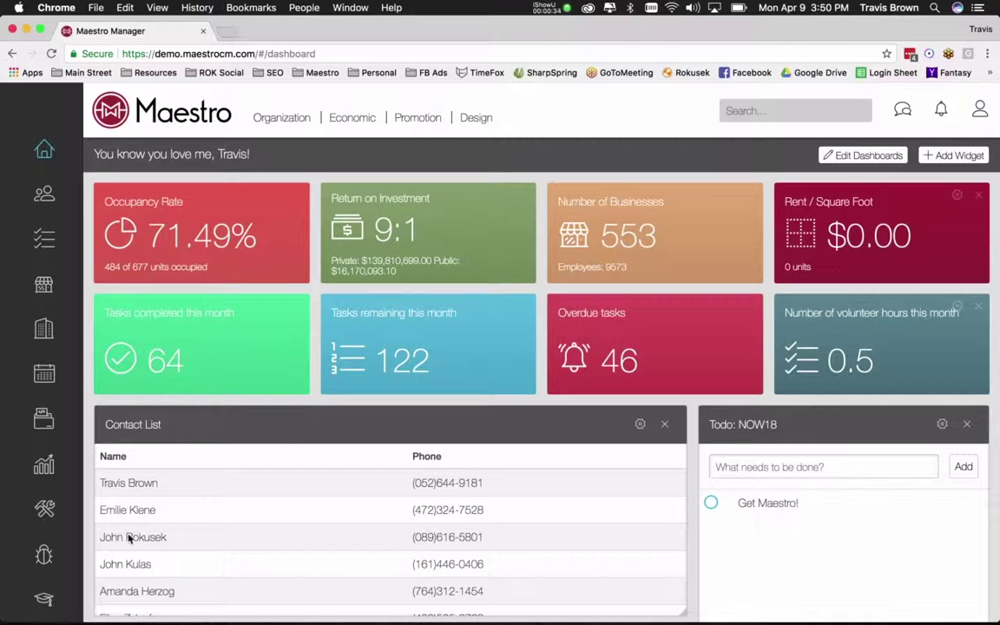
- Start a new data import from the organization settings and choose Contacts as the import type
left_click(43, 512)
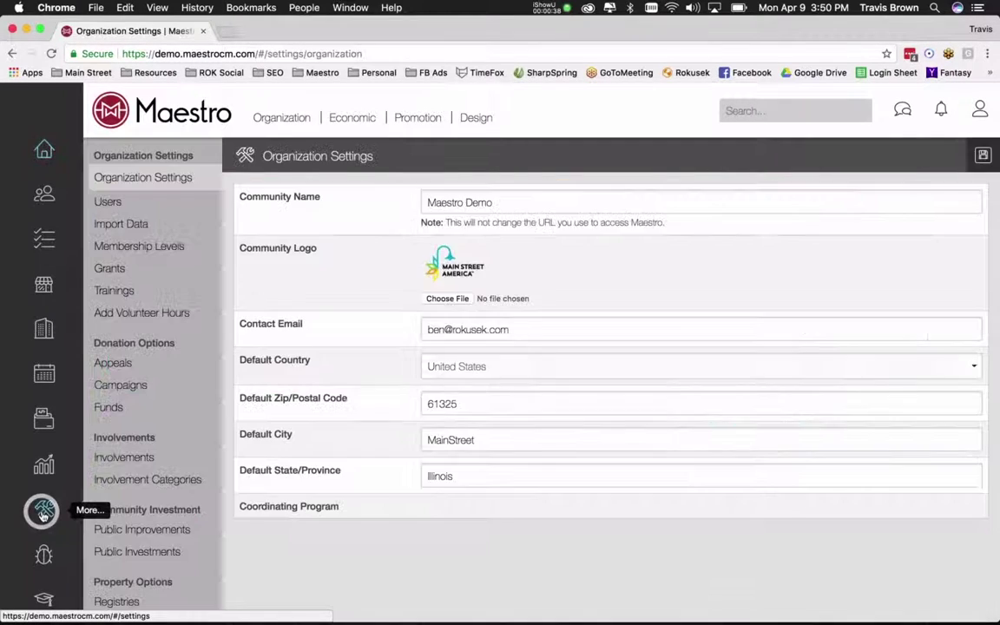
left_click(133, 227)
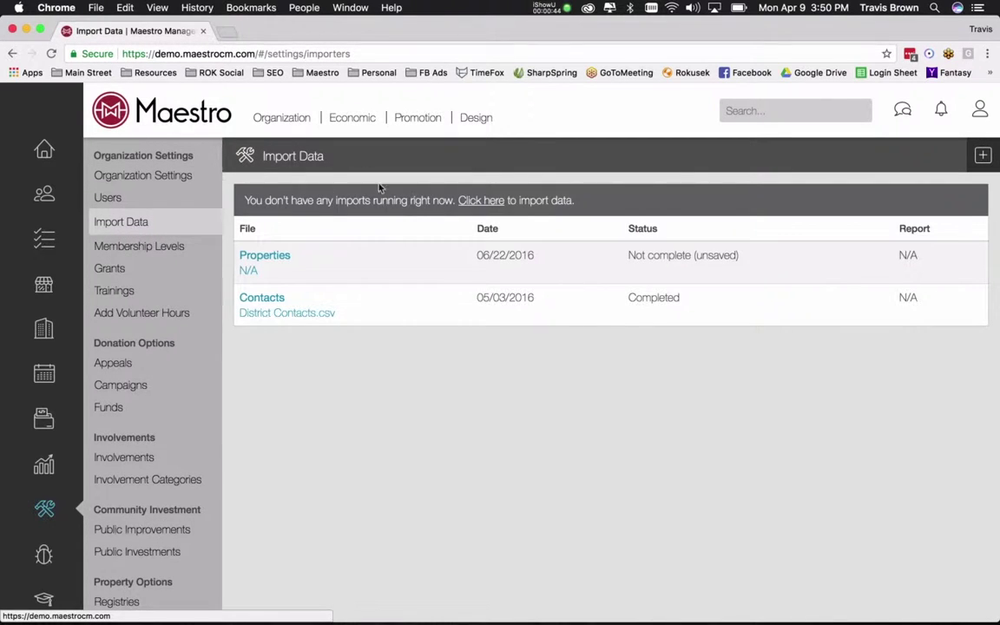
left_click(983, 156)
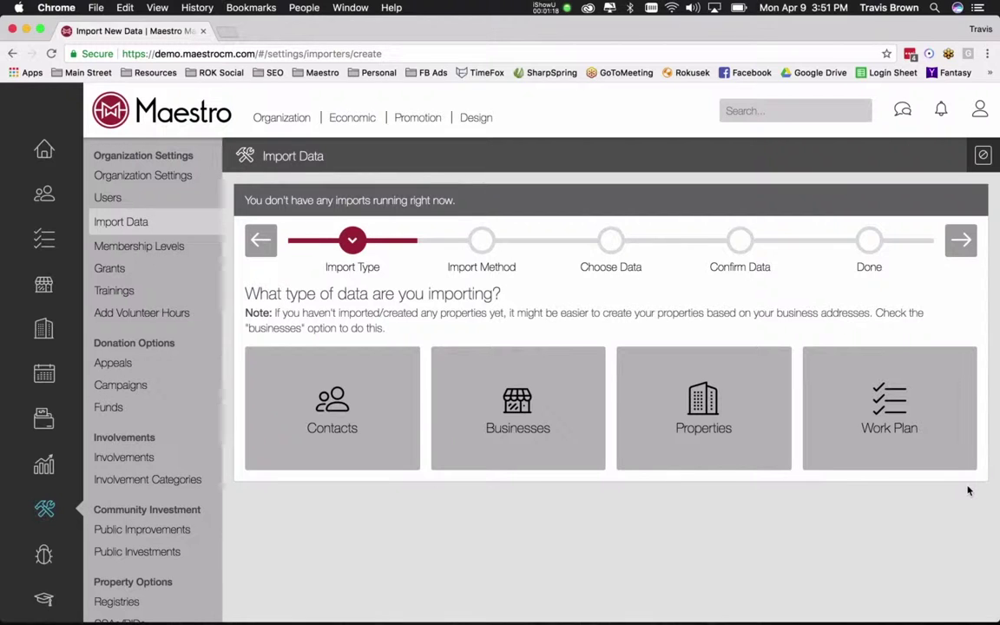
left_click(351, 380)
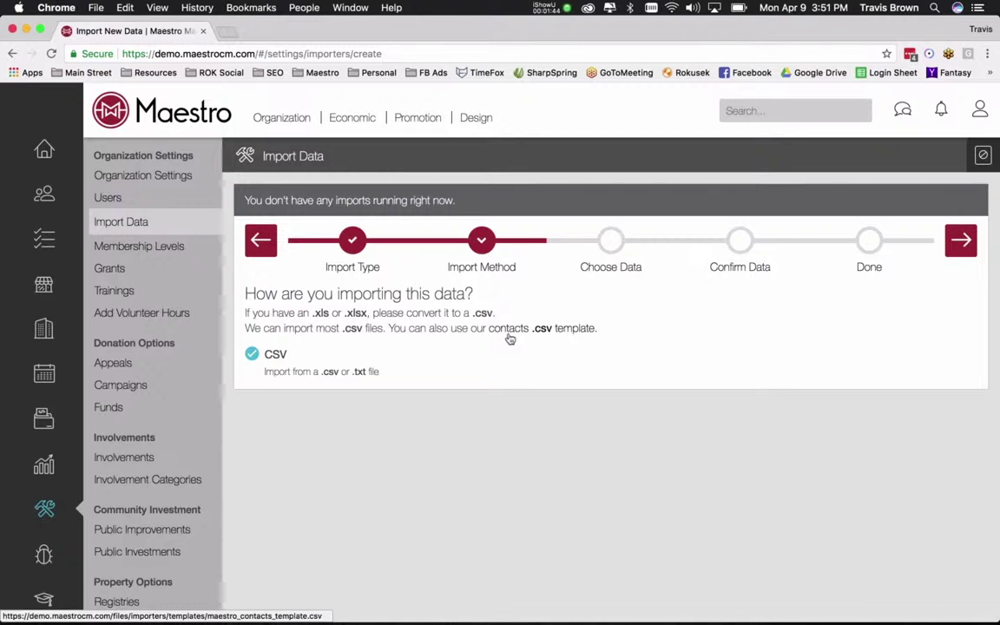
- Continue with the CSV import method and load the "2018 Board of Directors" file from the Desktop
left_click(960, 239)
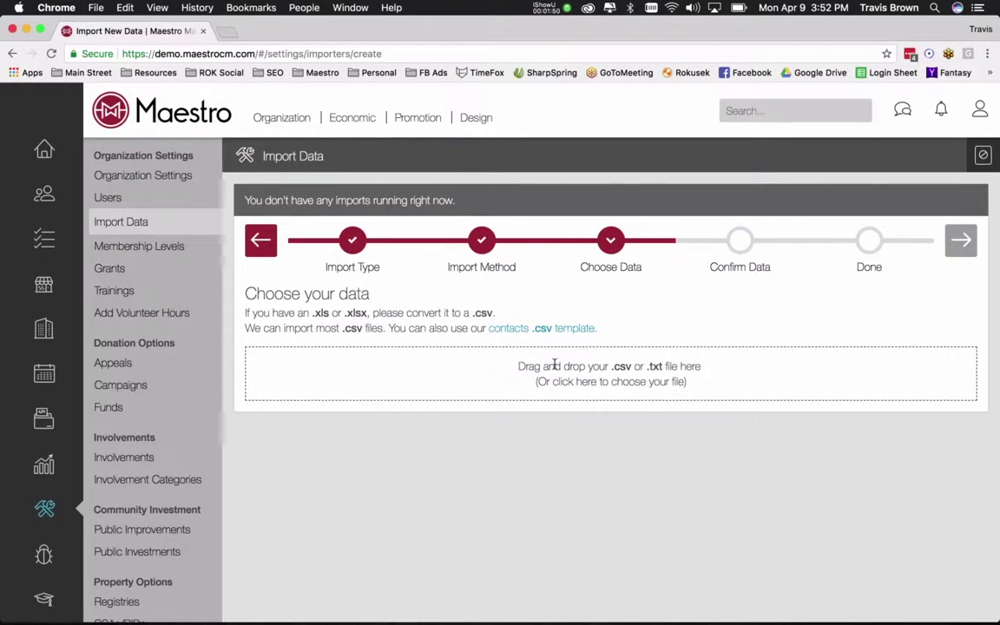
left_click(493, 366)
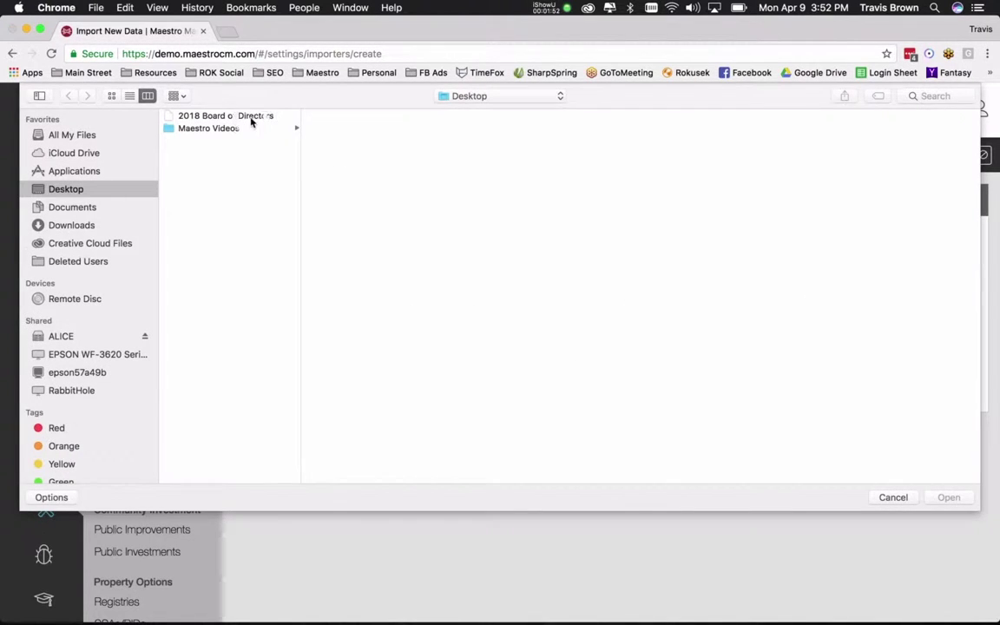
left_click(251, 121)
left_click(955, 501)
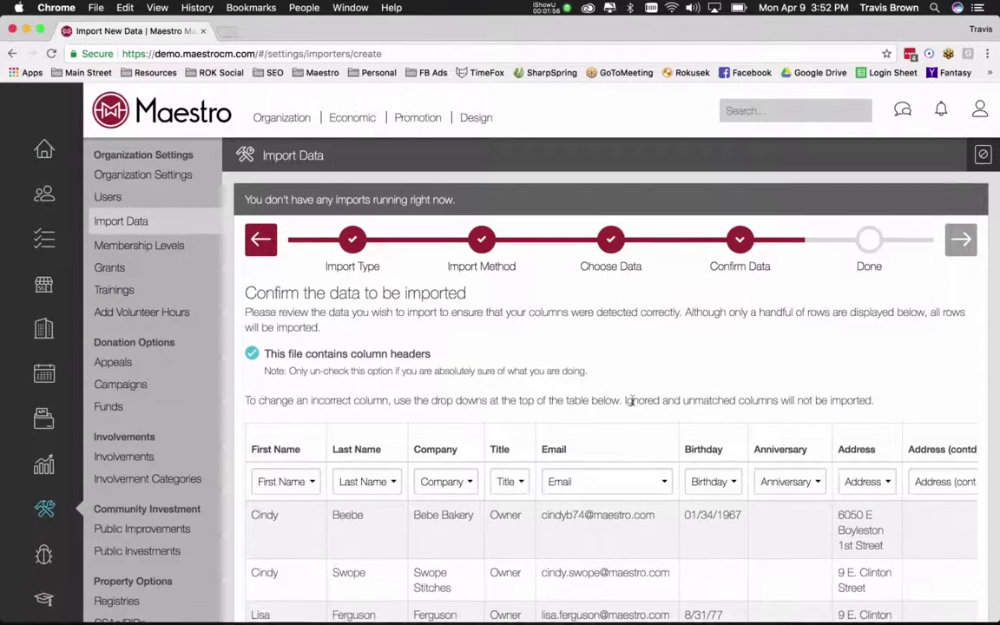
- Review the detected columns across the whole import preview table, checking for columns without a matching field
scroll(631, 401, "down", 3)
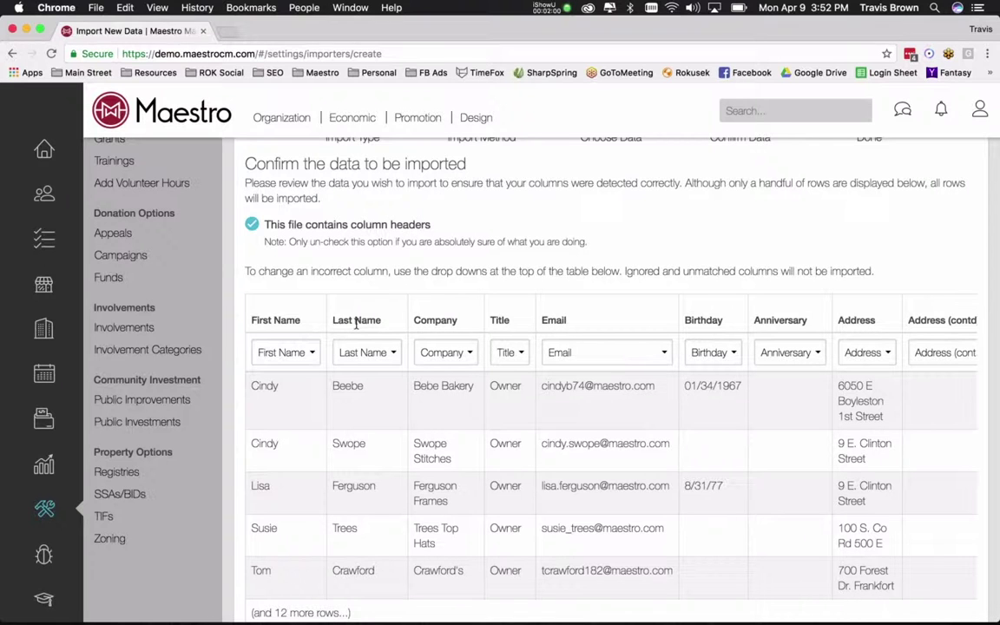
scroll(356, 324, "right", 2)
scroll(356, 324, "left", 2)
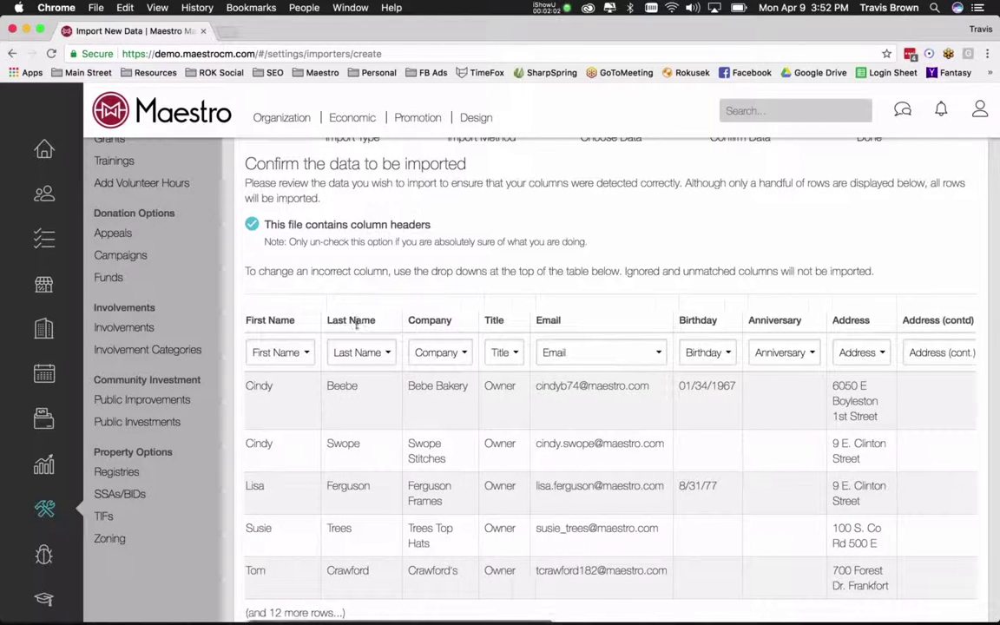
scroll(356, 324, "right", 3)
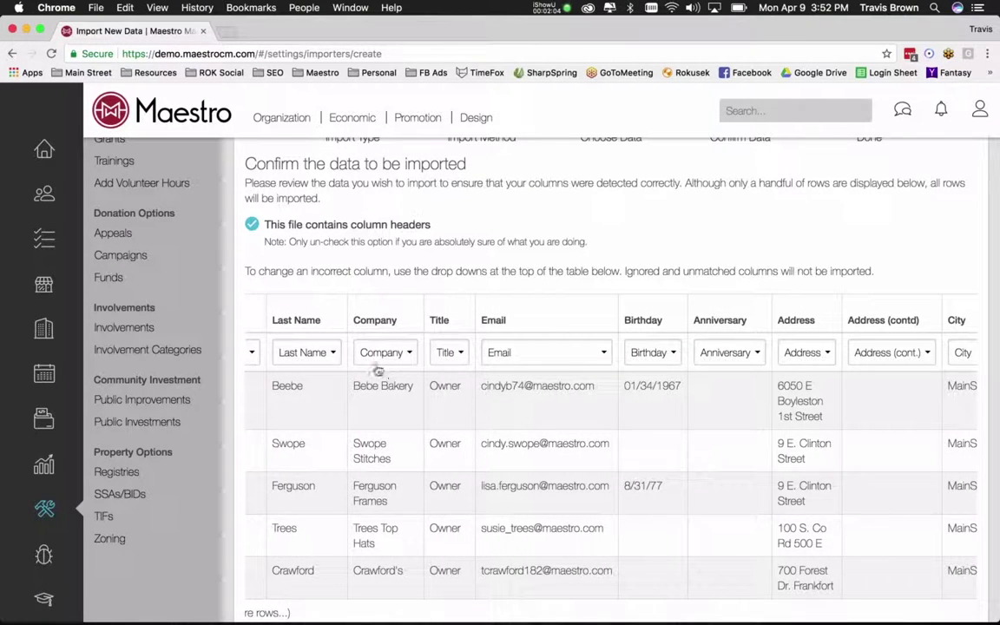
scroll(347, 365, "left", 2)
scroll(377, 370, "right", 4)
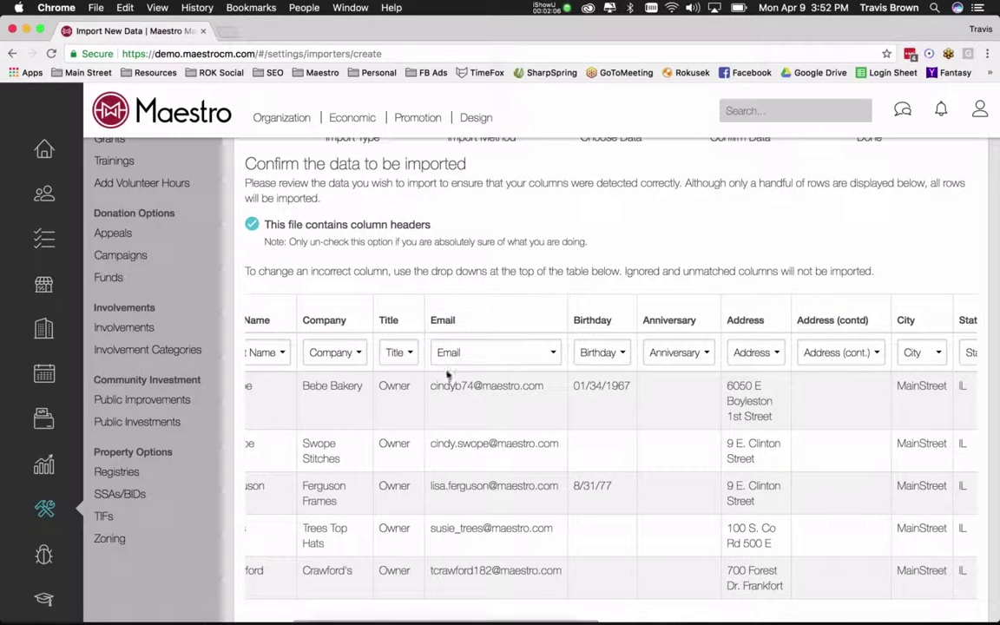
scroll(382, 374, "right", 4)
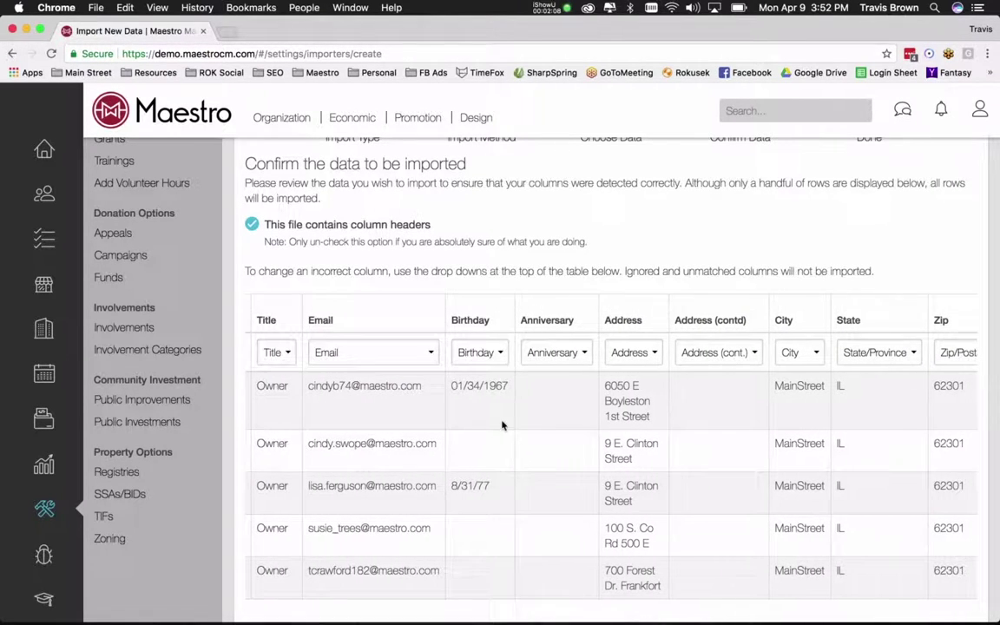
scroll(583, 345, "right", 6)
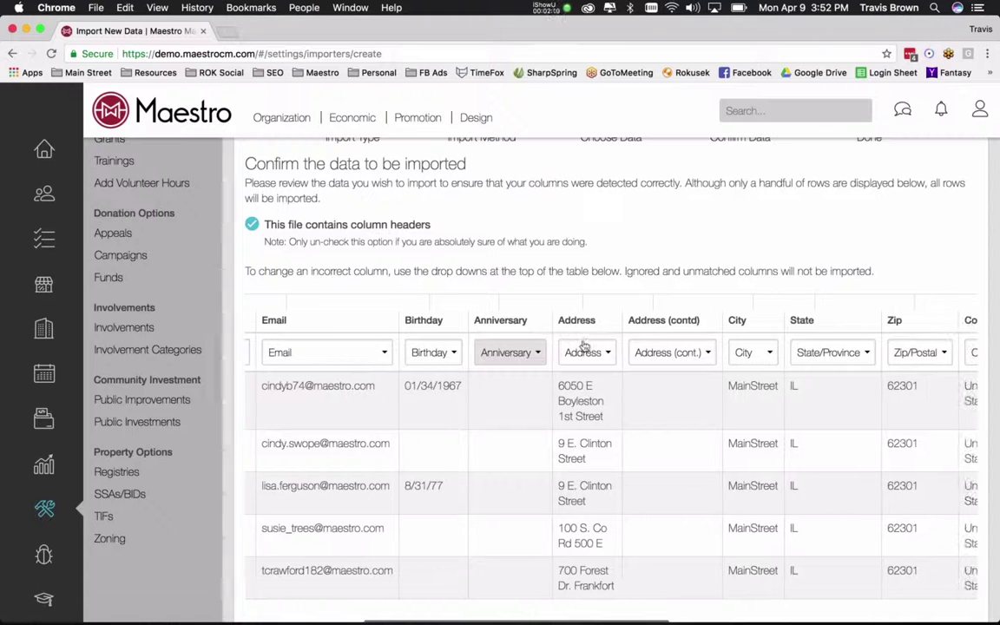
scroll(584, 346, "right", 15)
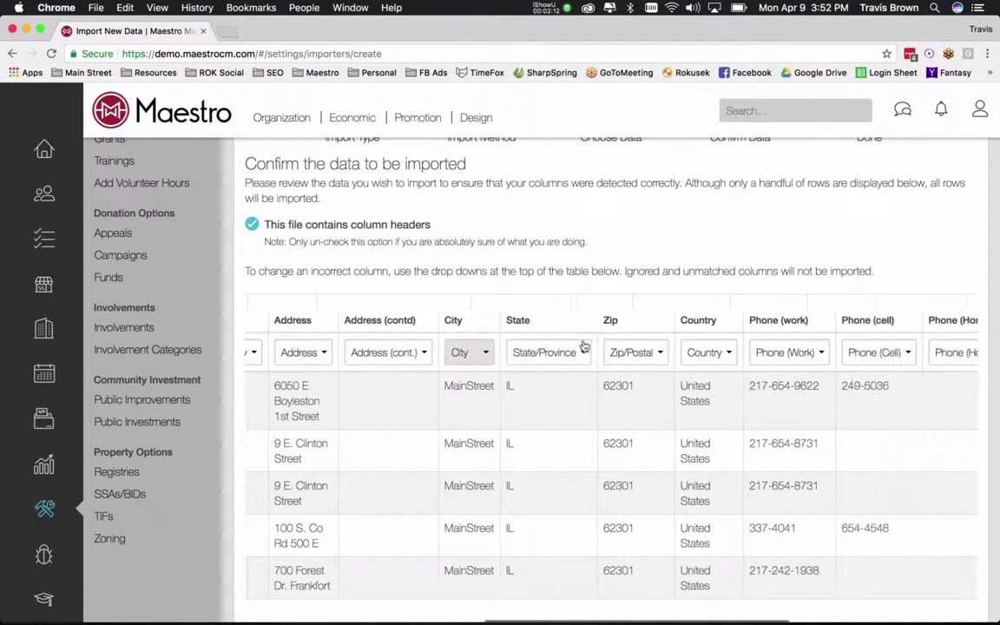
scroll(583, 347, "right", 2)
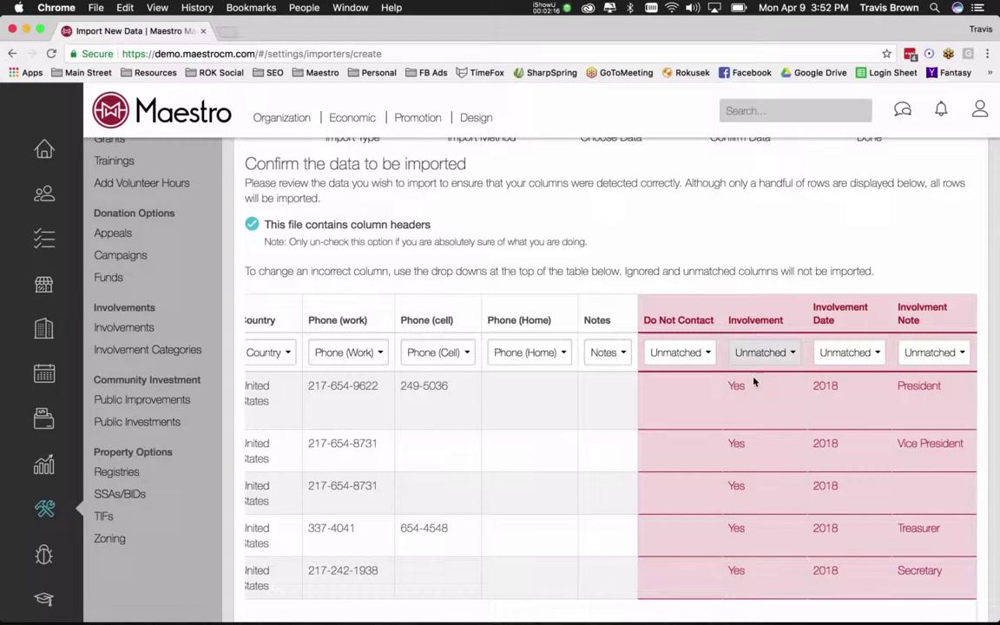
scroll(790, 356, "down", 3)
scroll(790, 354, "up", 4)
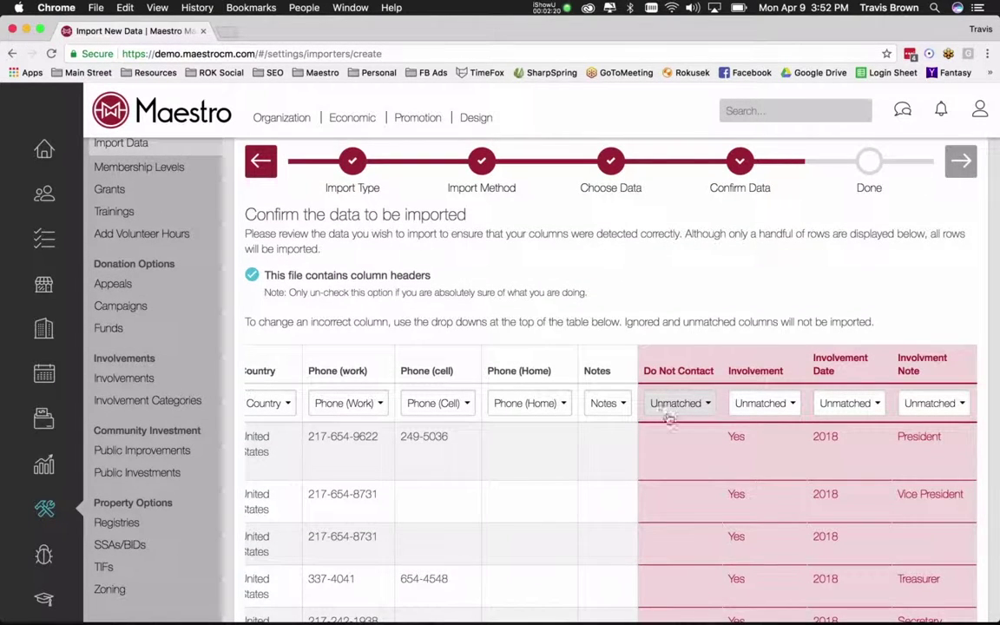
- Set the unmatched Do Not Contact column to (Ignore Column) so that it is left out of the import
left_click(688, 404)
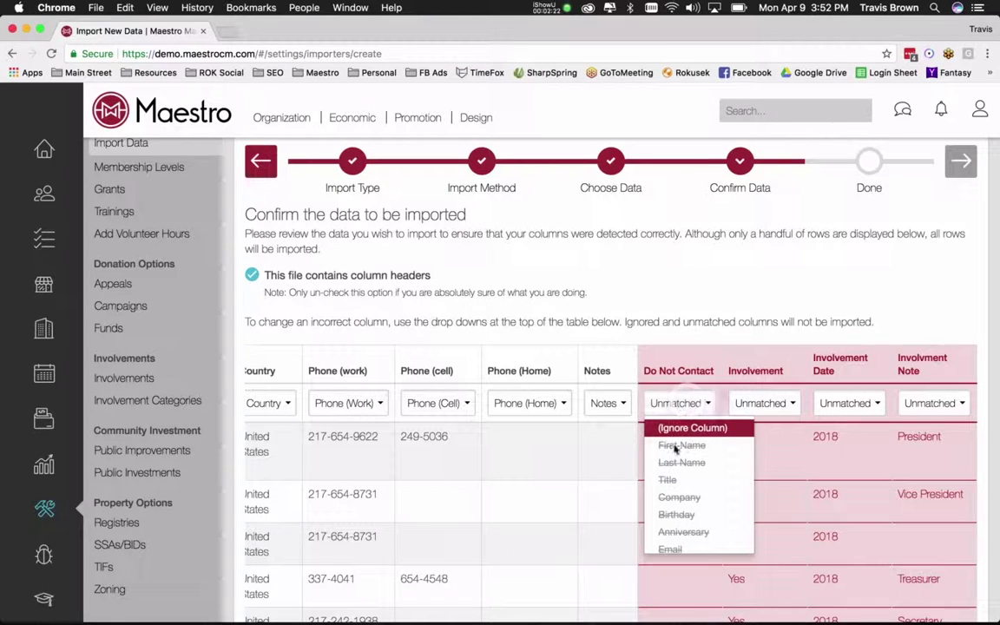
scroll(673, 486, "down", 5)
scroll(674, 486, "down", 3)
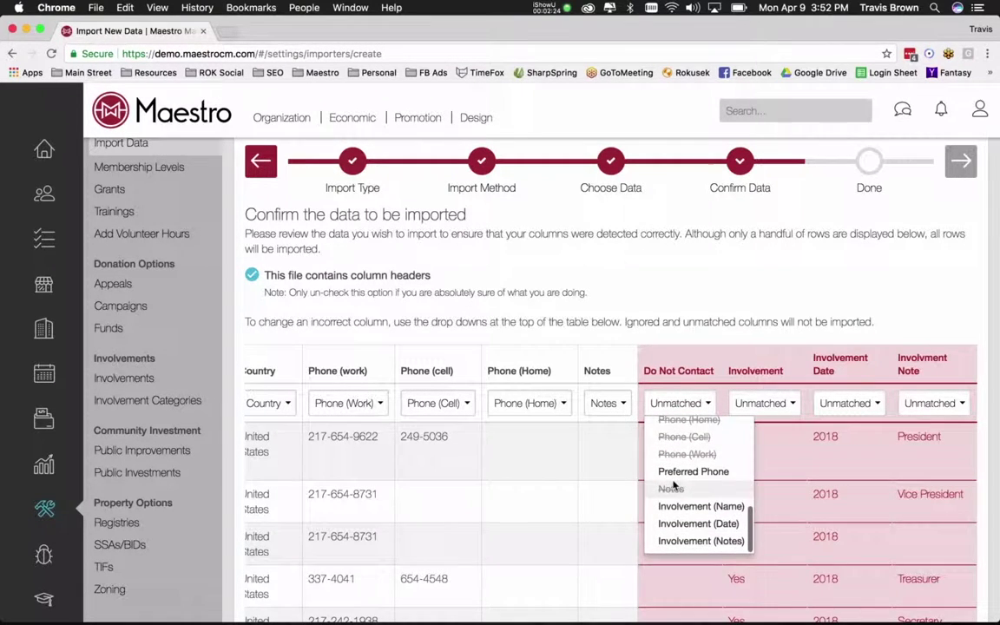
scroll(674, 485, "up", 10)
left_click(675, 427)
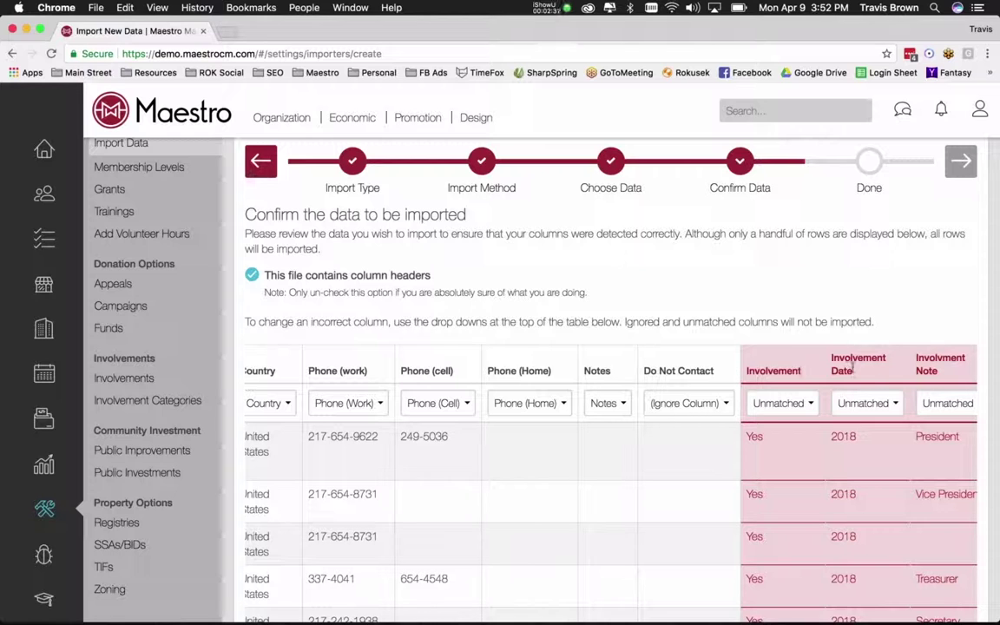
- Match the Involvement column to Involvement (Name) and assign it to the Executive Board involvement
scroll(834, 365, "right", 2)
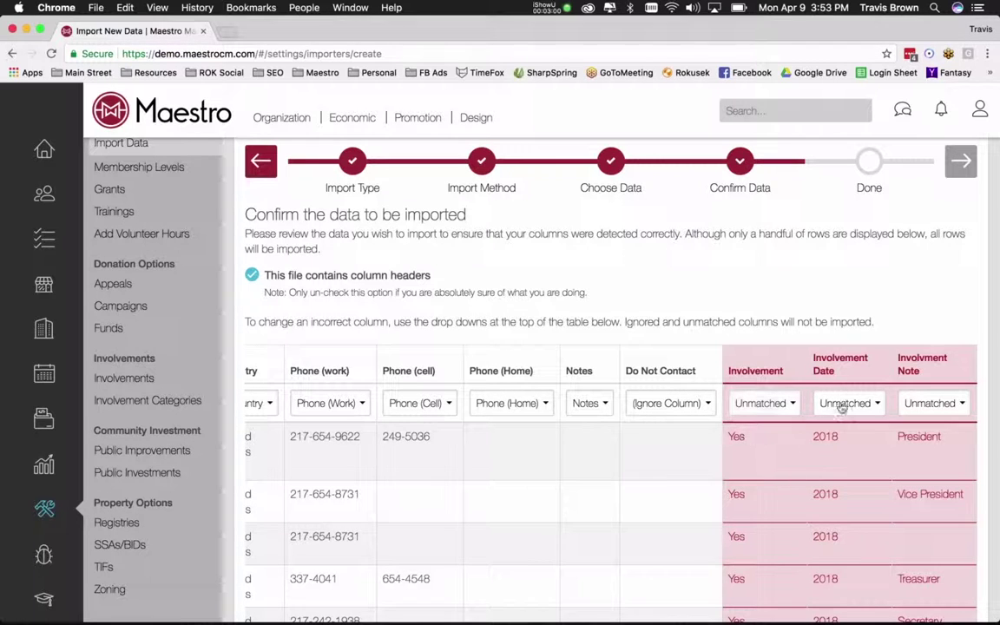
left_click(760, 411)
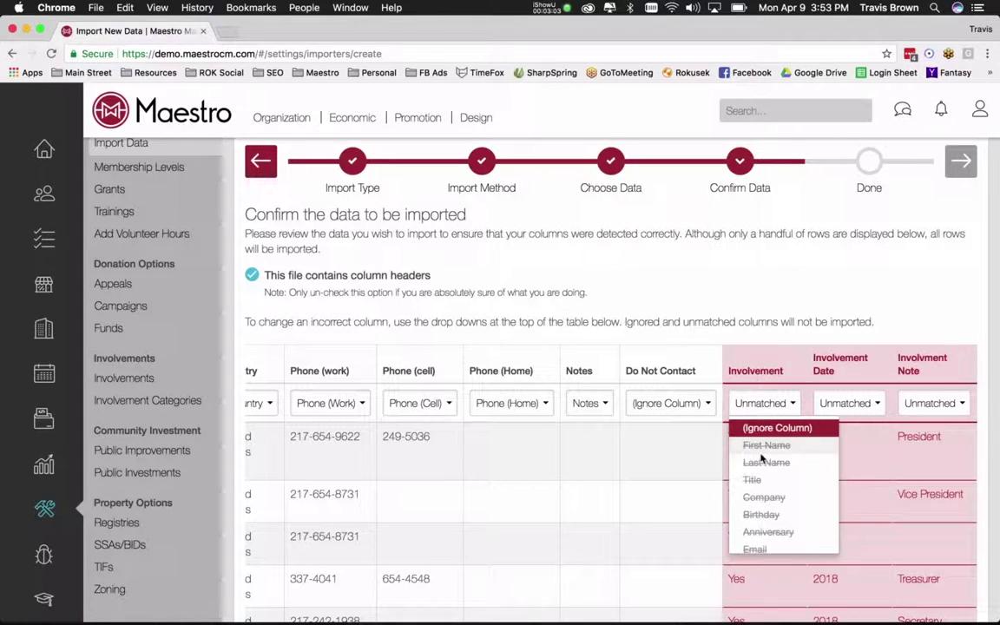
scroll(760, 486, "down", 10)
left_click(761, 510)
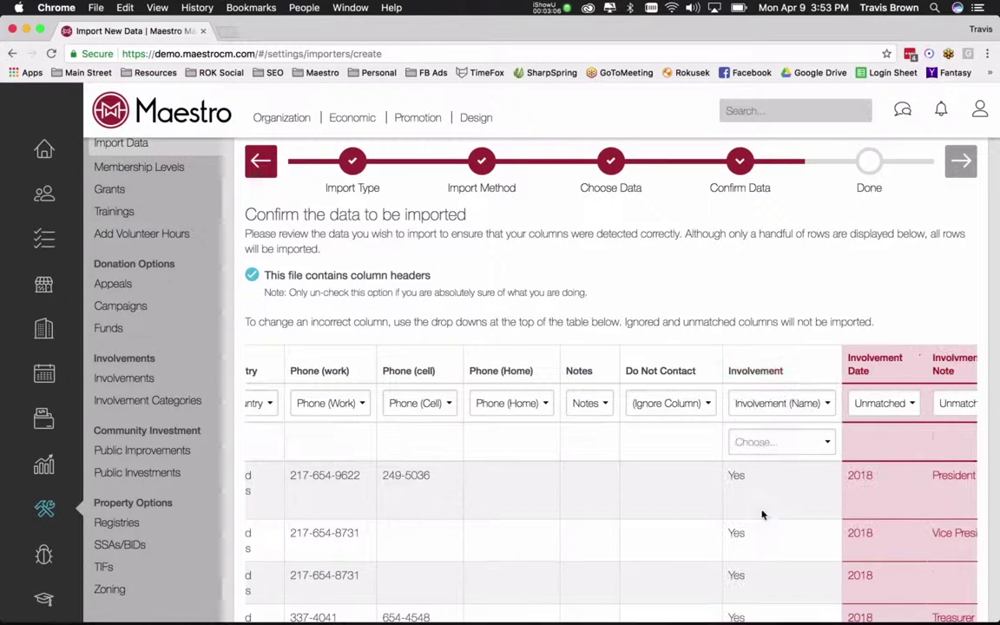
left_click(754, 444)
type("Board")
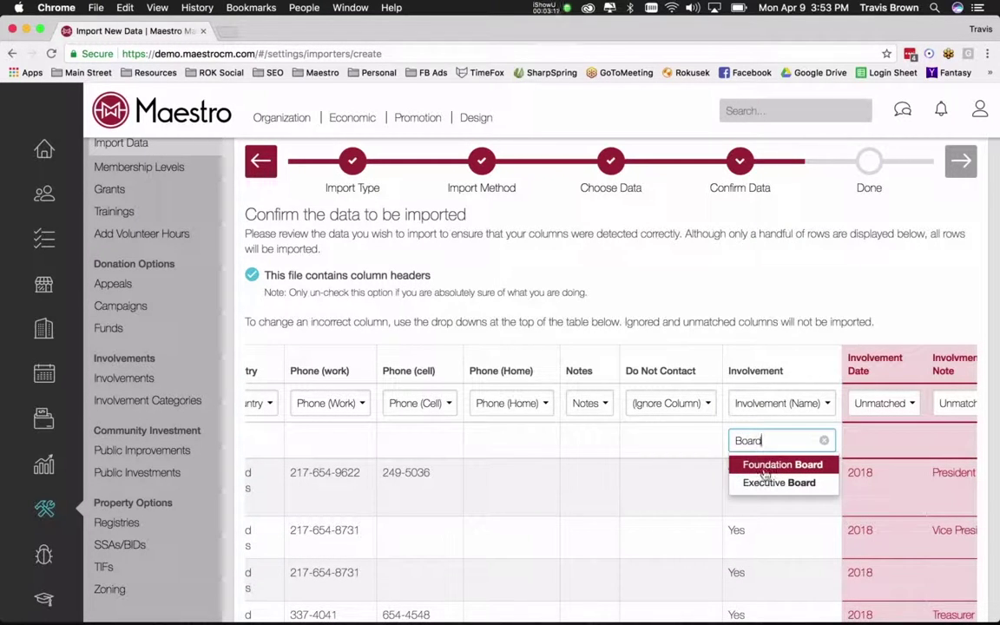
left_click(759, 483)
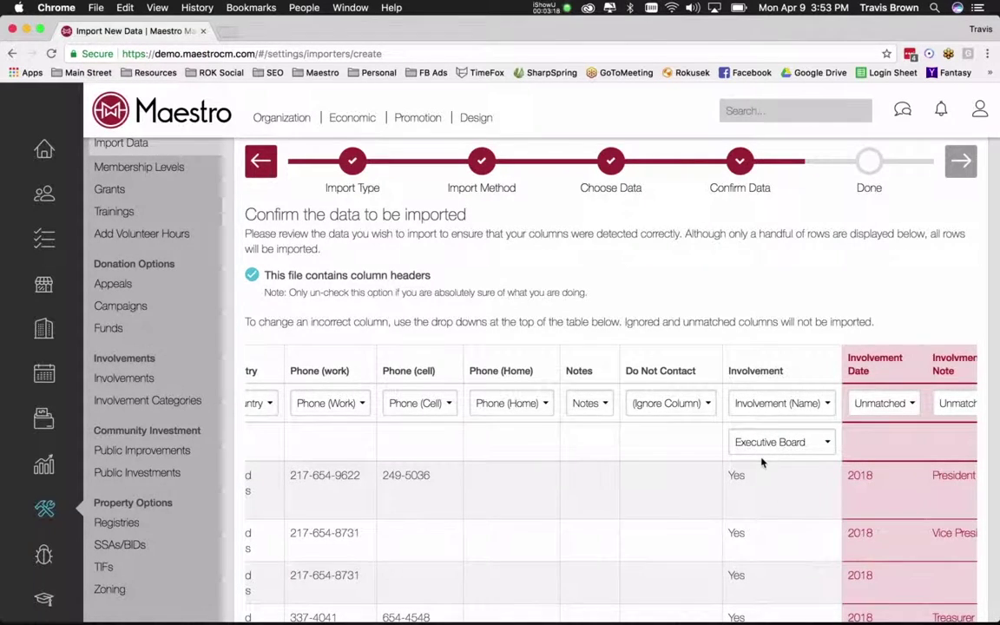
- Match the Involvement Date column to Involvement (Date) and assign it to the Executive Board involvement
scroll(761, 461, "down", 3)
scroll(761, 462, "down", 1)
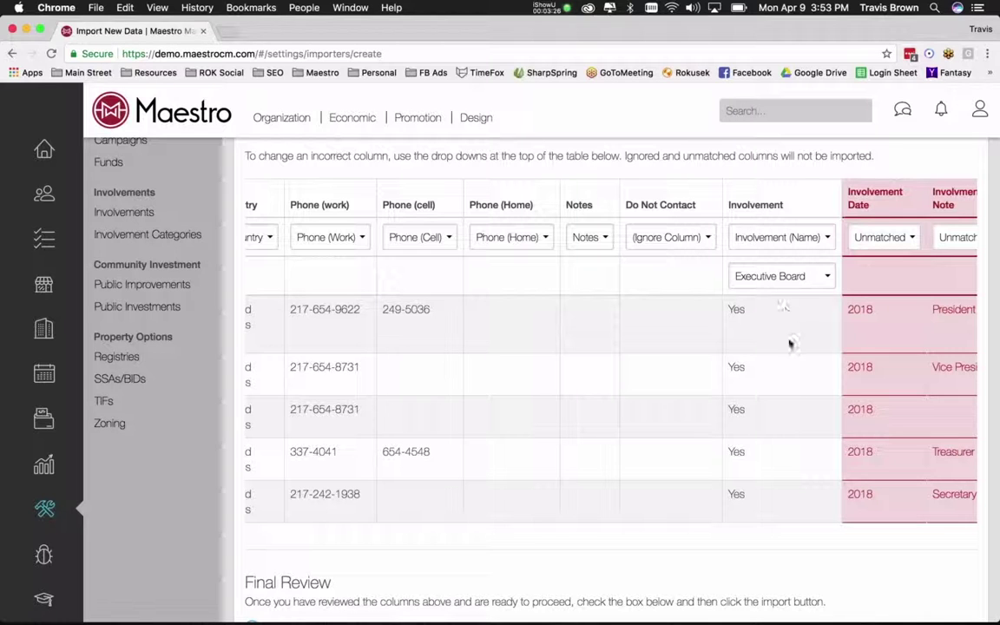
scroll(798, 343, "up", 2)
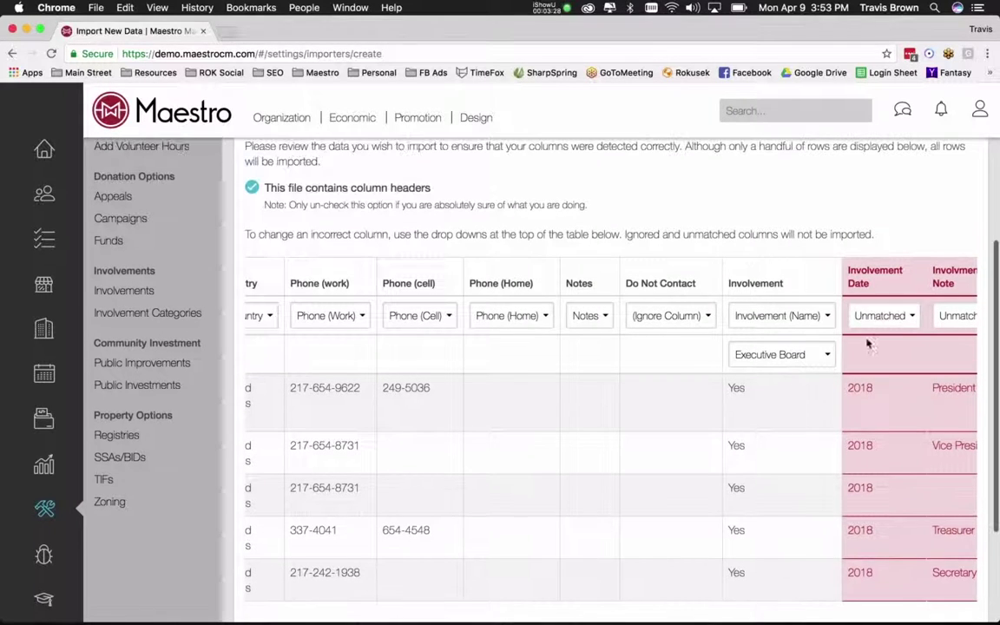
left_click(883, 315)
scroll(880, 392, "down", 3)
scroll(879, 393, "down", 2)
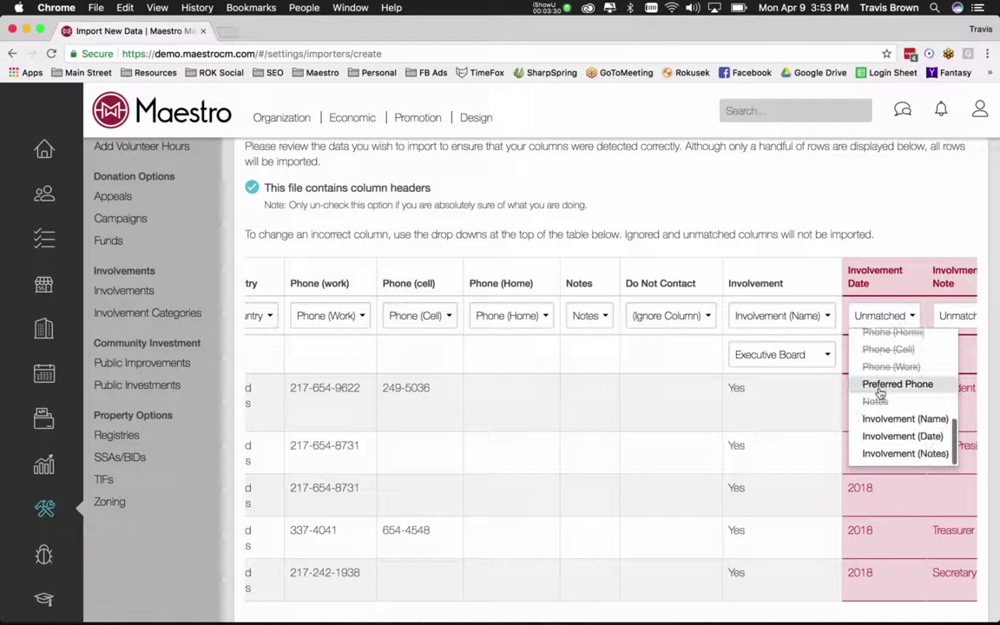
left_click(886, 437)
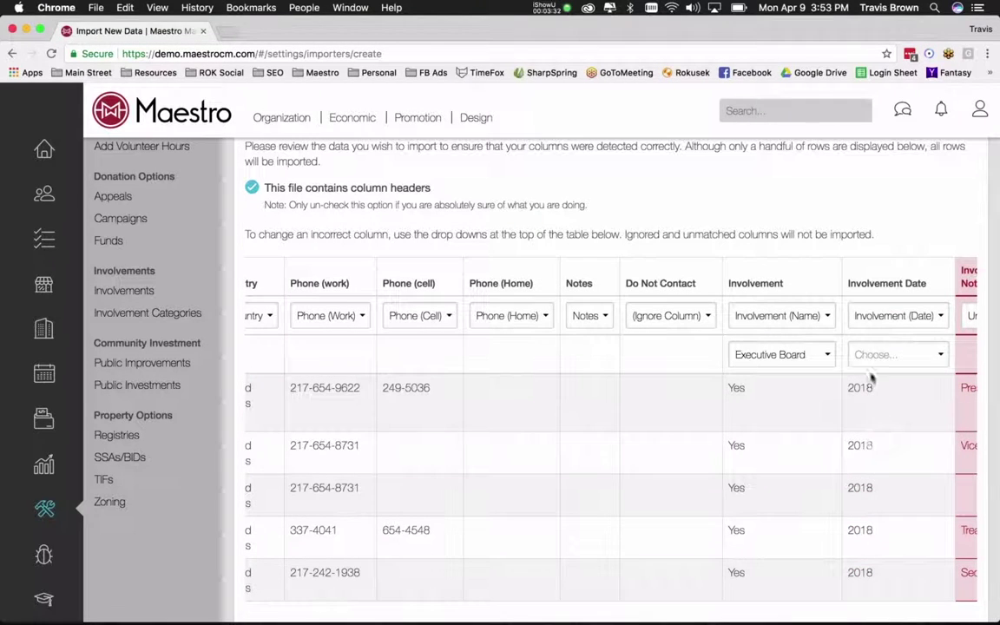
left_click(886, 348)
left_click(882, 380)
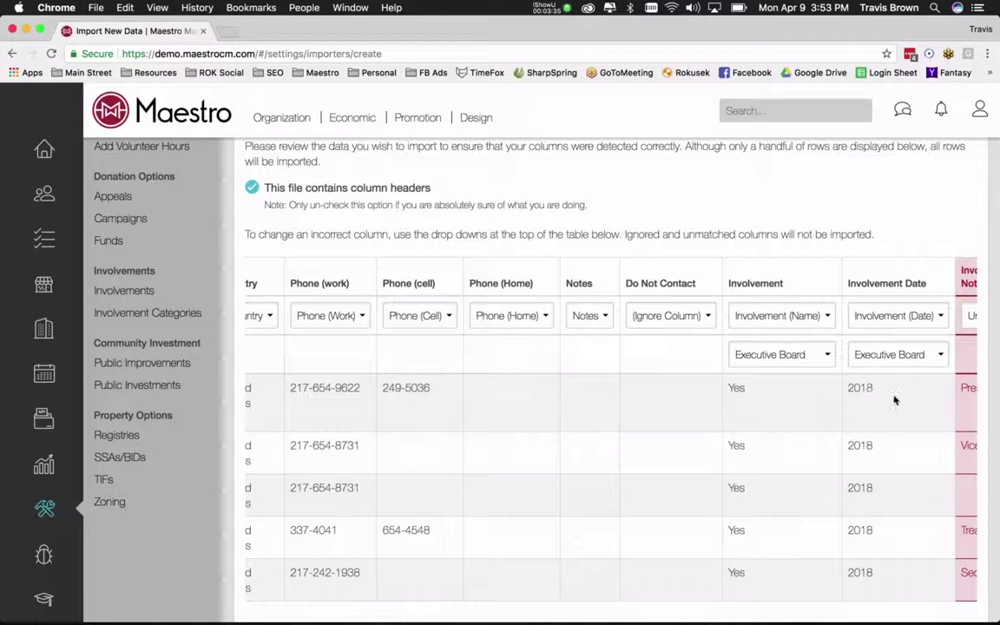
- Match the Involvement Note column to Involvement (Notes) and assign it to the Executive Board involvement
scroll(873, 378, "down", 2)
scroll(873, 379, "up", 3)
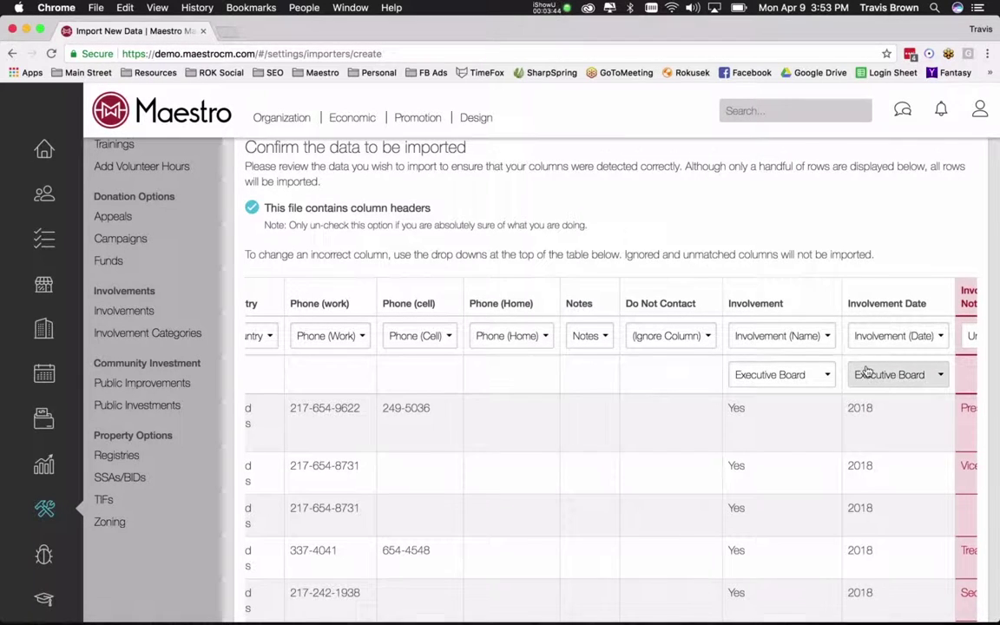
scroll(867, 371, "down", 1)
scroll(867, 372, "right", 2)
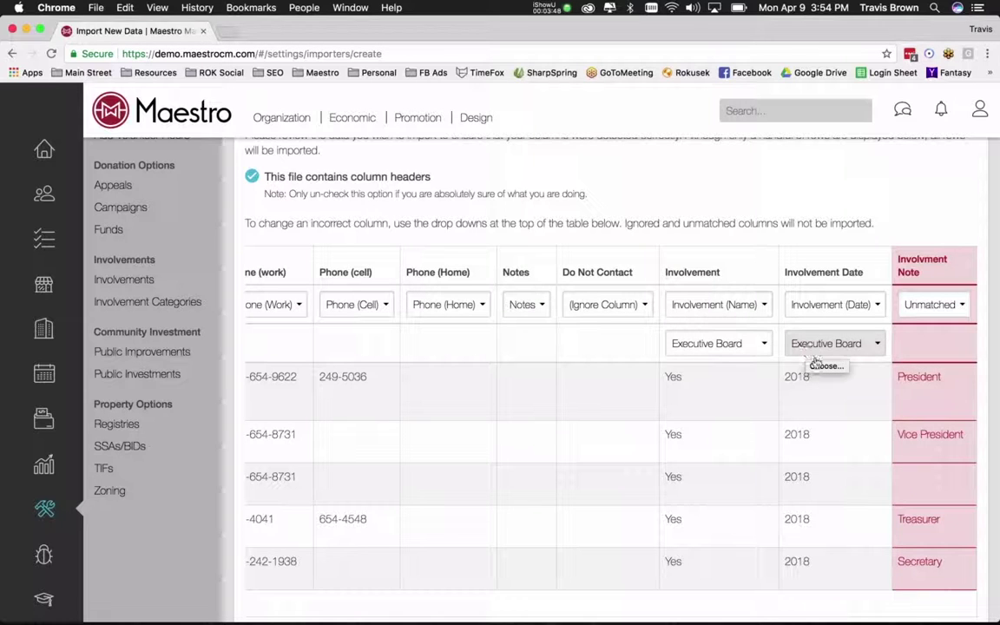
left_click(925, 304)
scroll(926, 390, "down", 5)
scroll(926, 414, "down", 1)
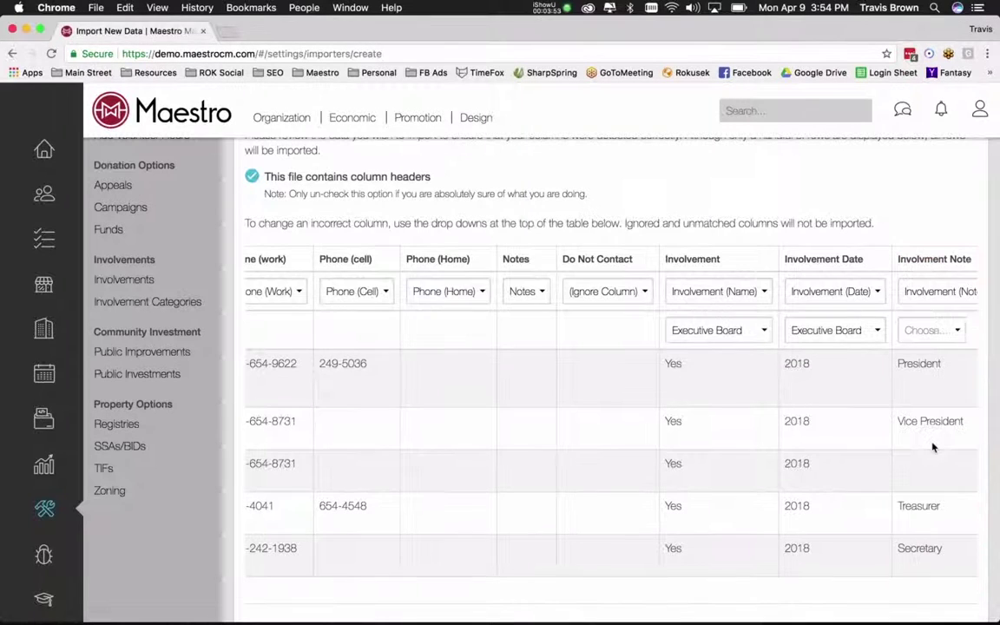
left_click(929, 330)
left_click(924, 363)
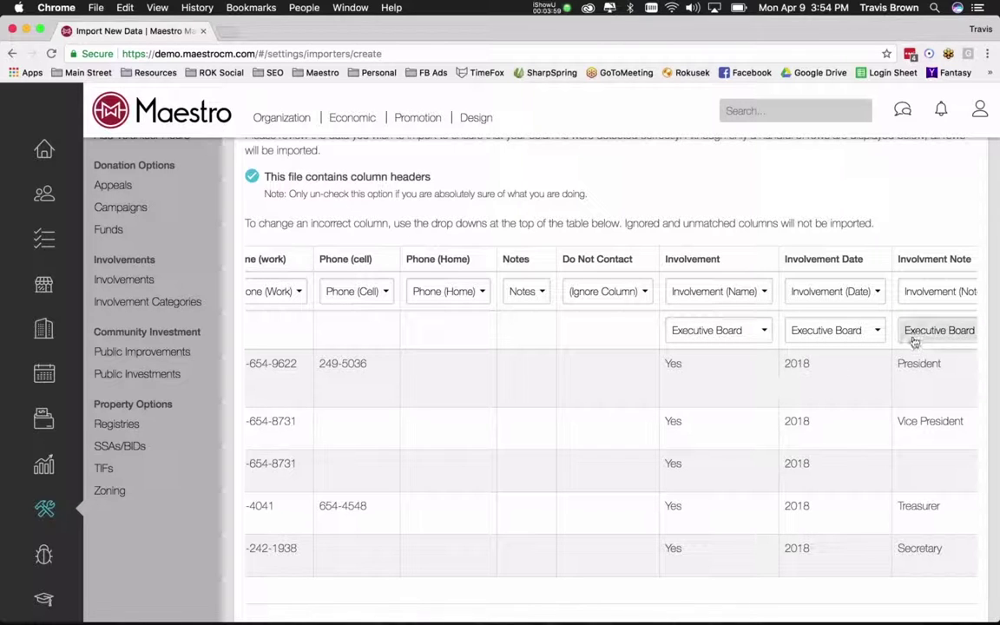
- Check the column assignments across the preview table, going back to the First Name column
scroll(760, 378, "down", 2)
scroll(765, 382, "down", 1)
scroll(765, 382, "up", 4)
scroll(765, 382, "left", 5)
scroll(764, 382, "left", 10)
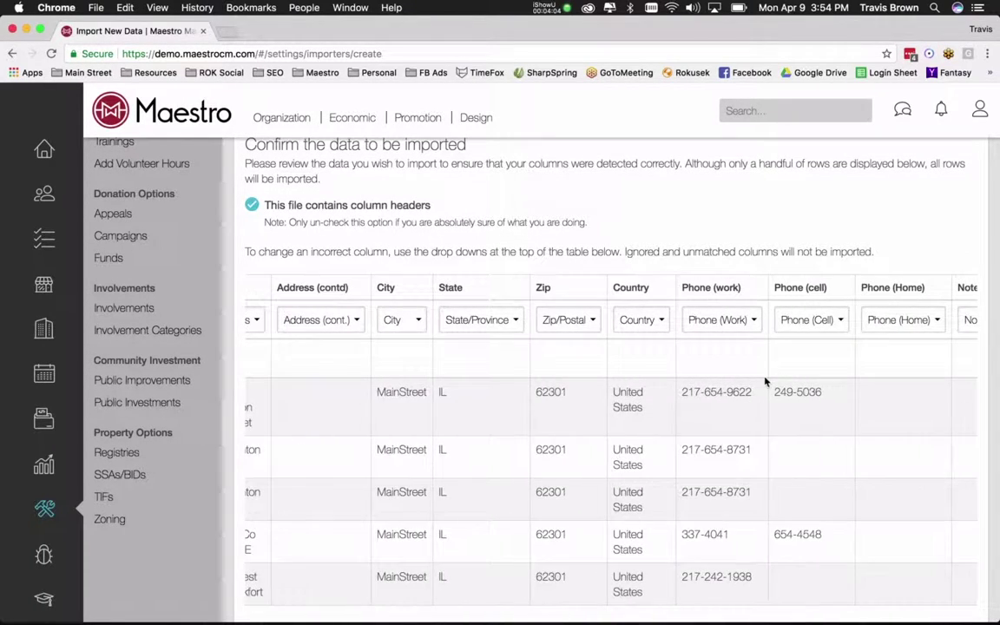
scroll(765, 382, "left", 10)
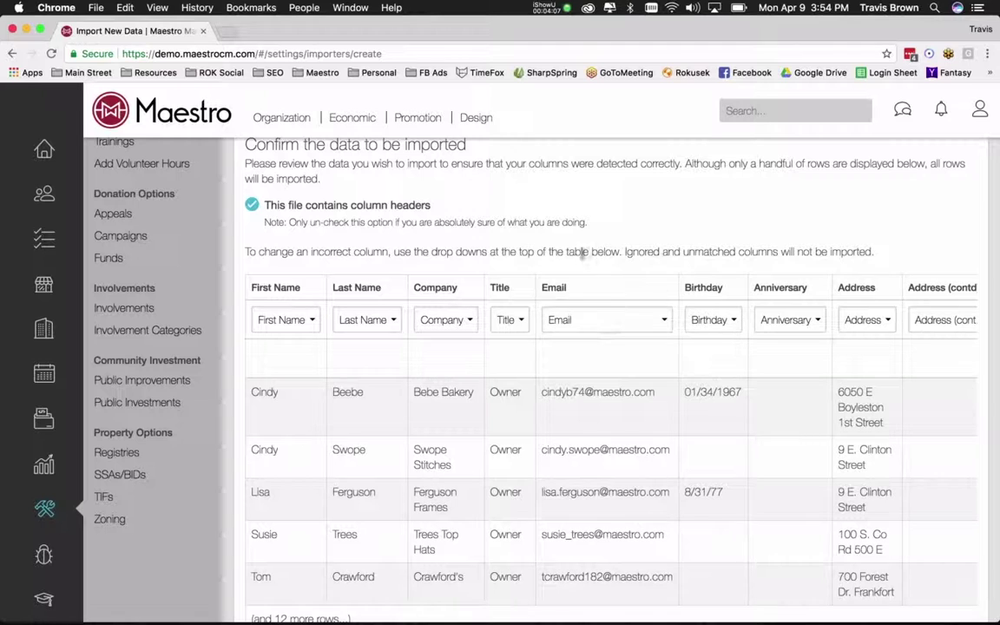
- Confirm in the final review that the columns are correct and import the 2018 Board of Directors contacts file
scroll(583, 253, "down", 4)
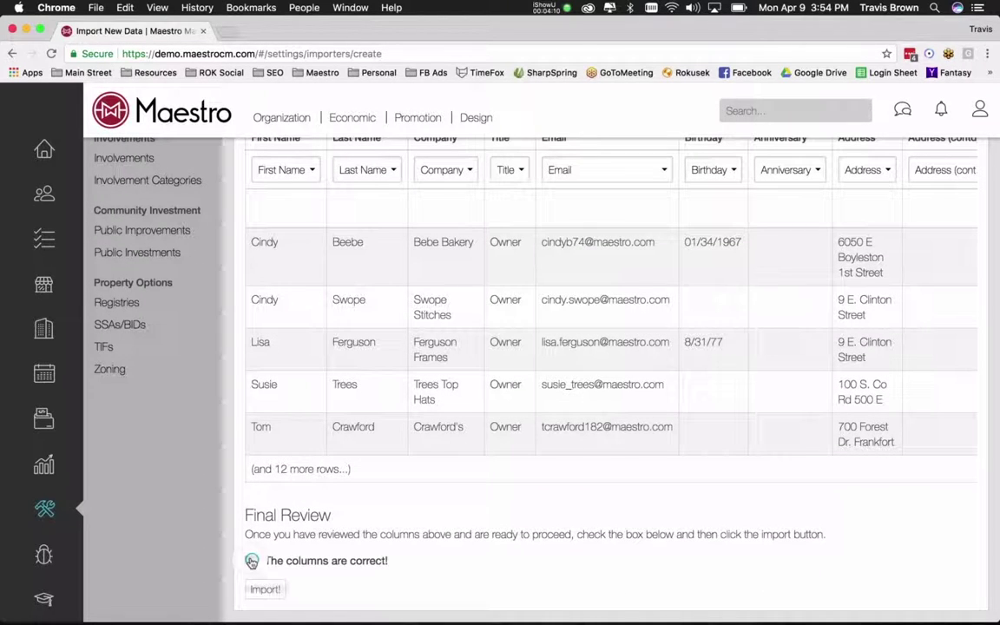
left_click(265, 589)
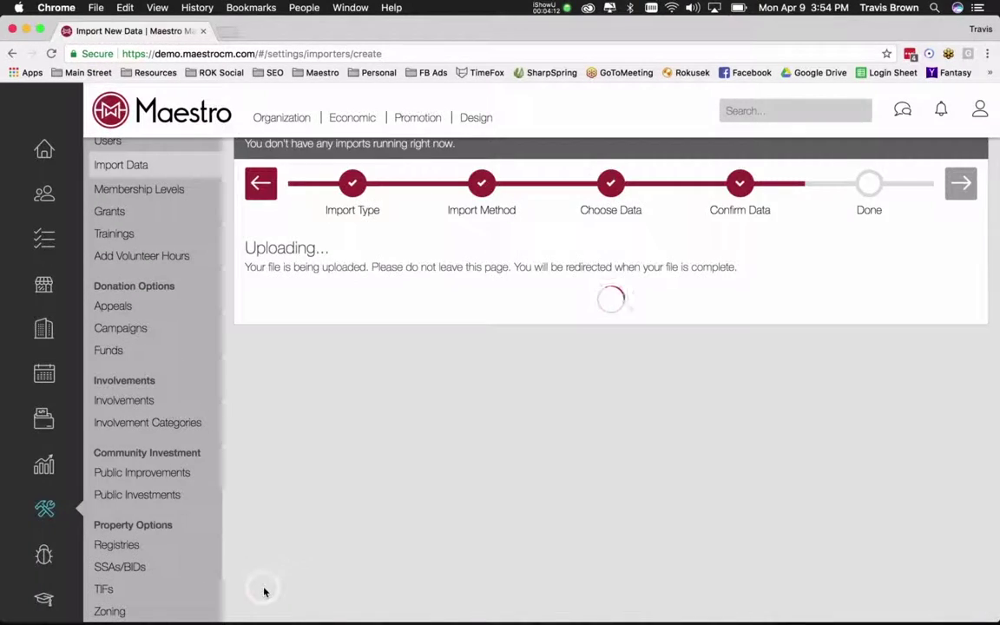
scroll(514, 469, "up", 2)
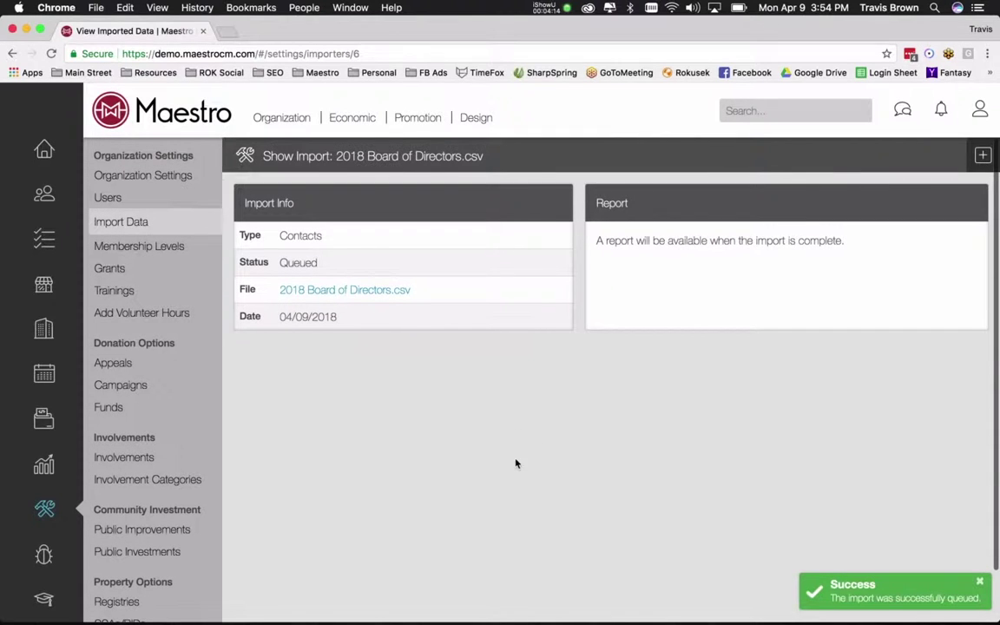
- Check the list of data imports, view the District Contacts.csv import's details and report, and return to the list
left_click(122, 221)
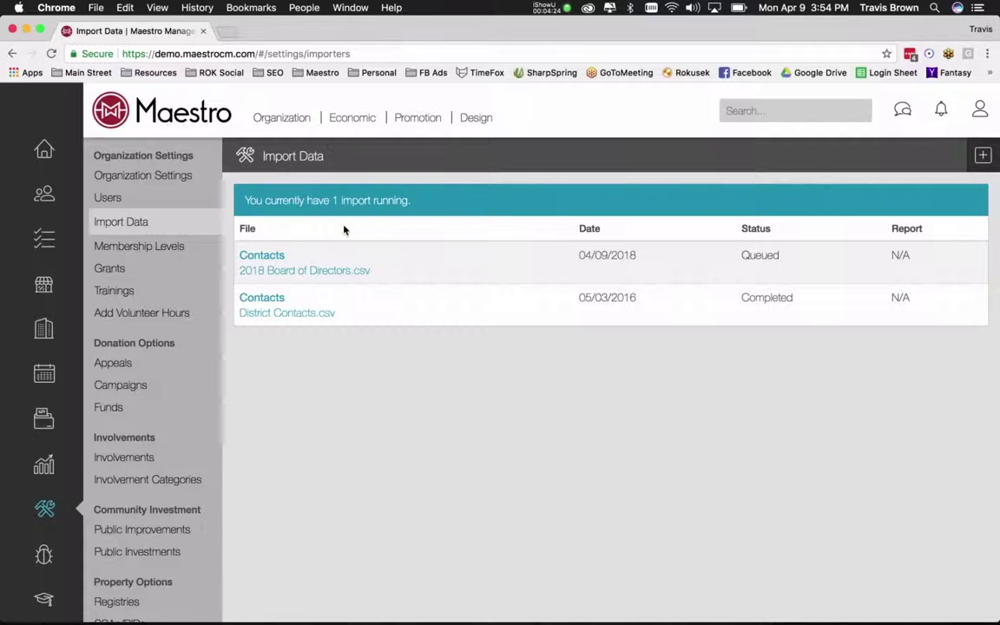
left_click(254, 300)
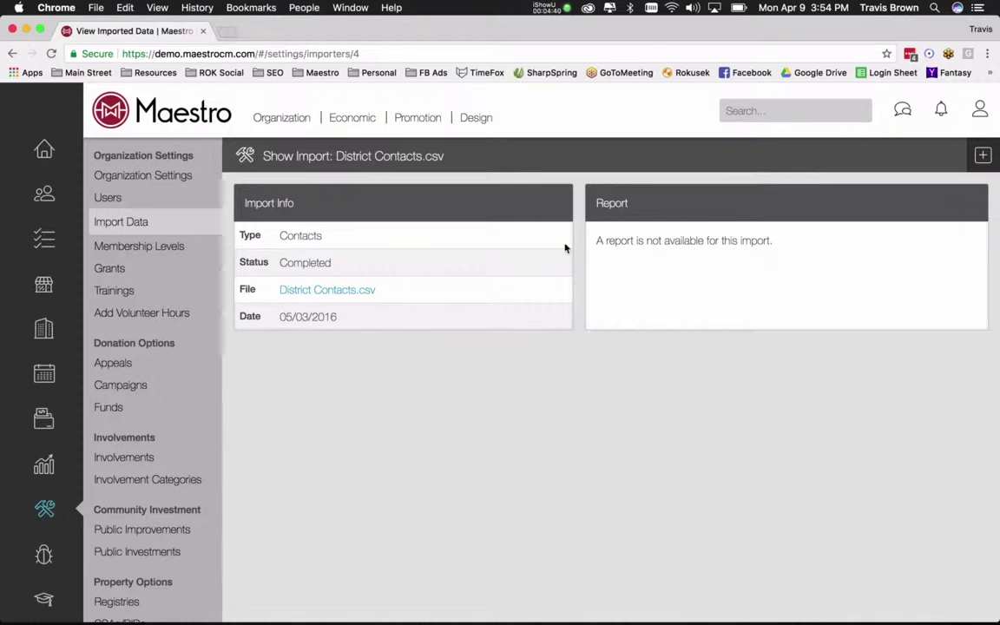
left_click(126, 227)
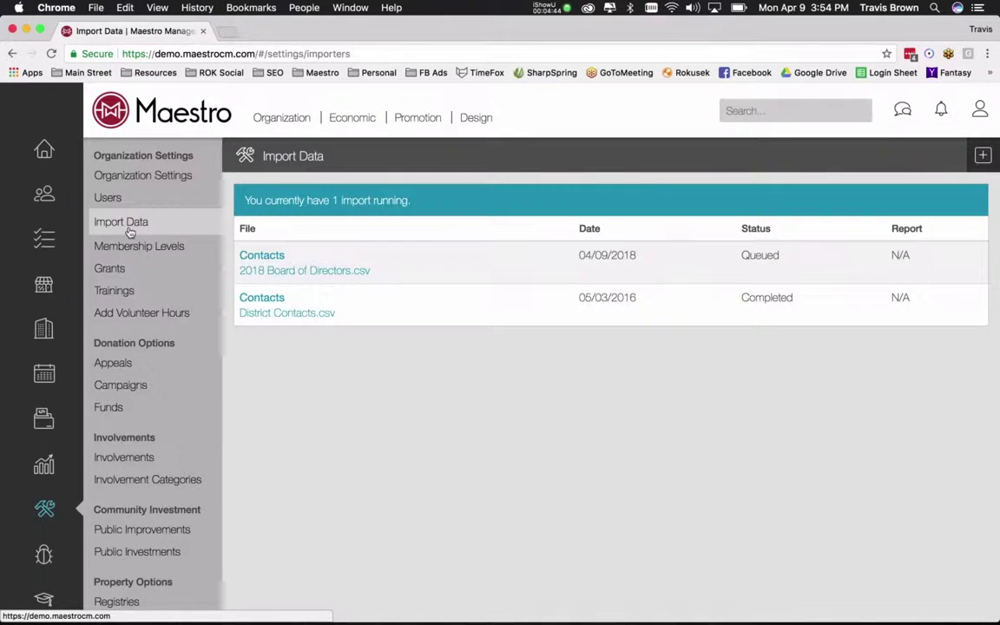